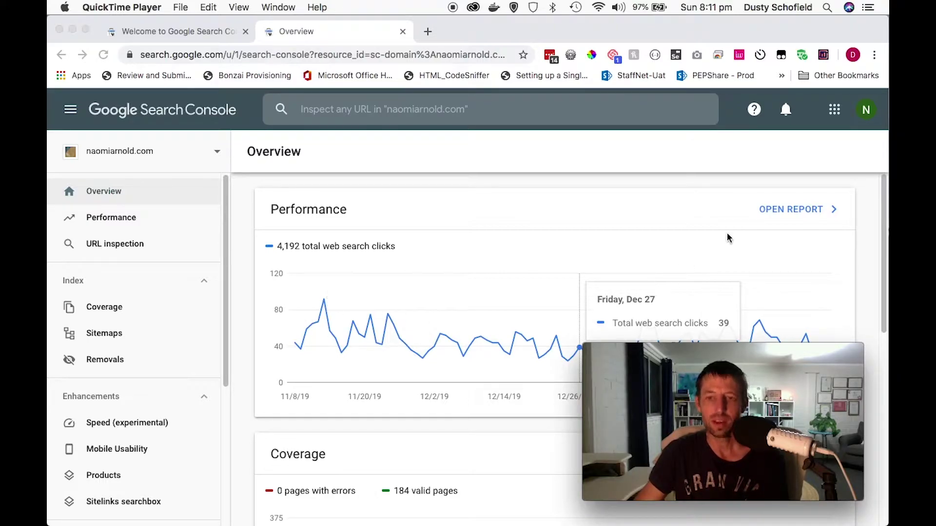
# Step: Open the full Performance report and add Average CTR and Average position to the chart
pyautogui.click(794, 213)
pyautogui.click(796, 212)
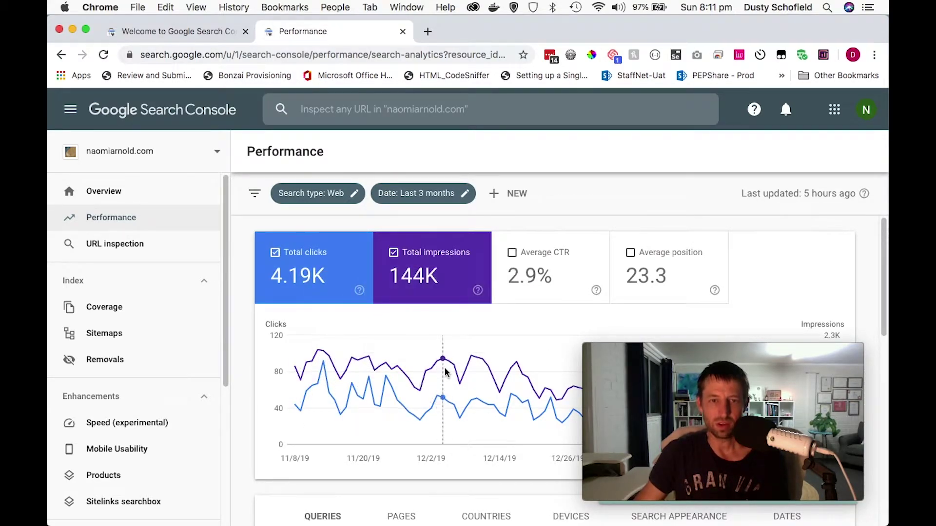
pyautogui.click(558, 257)
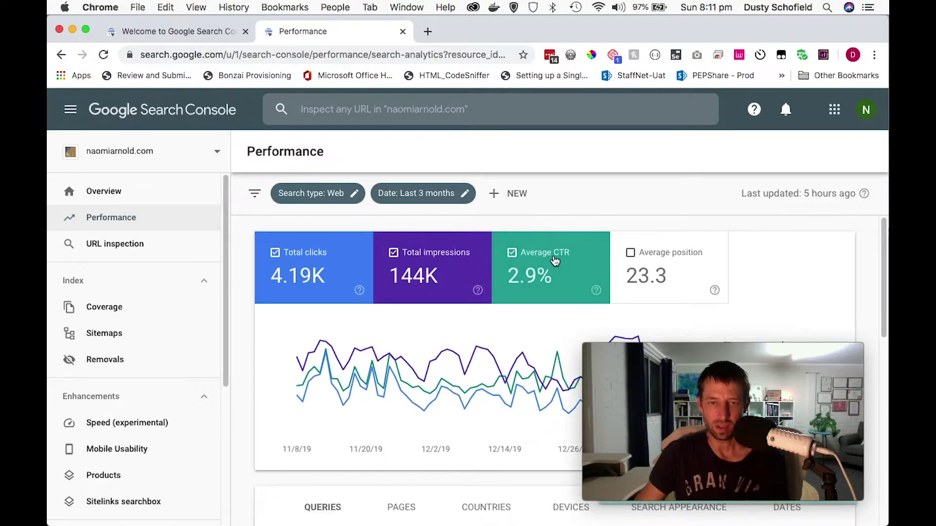
pyautogui.click(672, 269)
# Step: Move the floating Movie Recording window off the performance chart and dismiss the fresh data notice
pyautogui.moveTo(809, 360)
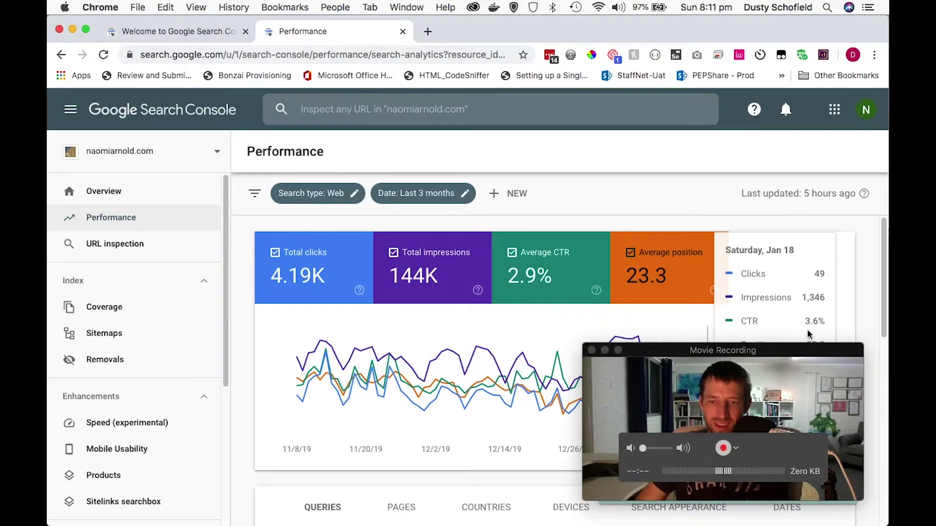
pyautogui.moveTo(807, 350); pyautogui.dragTo(825, 25)
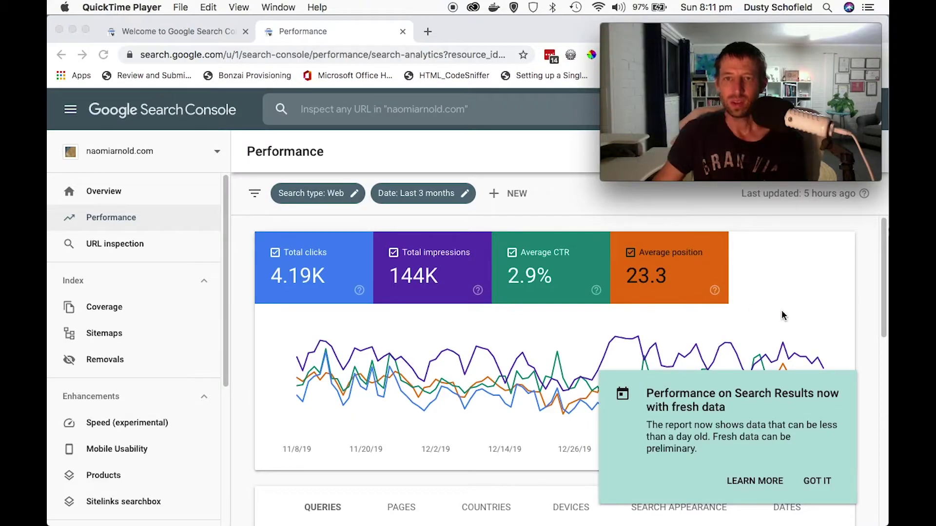
pyautogui.click(823, 488)
pyautogui.click(823, 487)
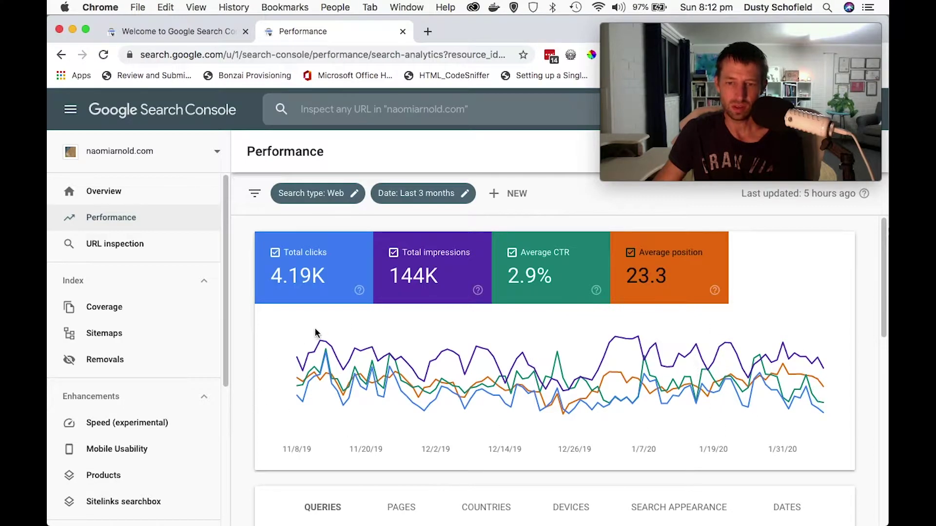
# Step: Look through the Queries table of the Performance report and return to the chart
pyautogui.moveTo(885, 268); pyautogui.dragTo(882, 375)
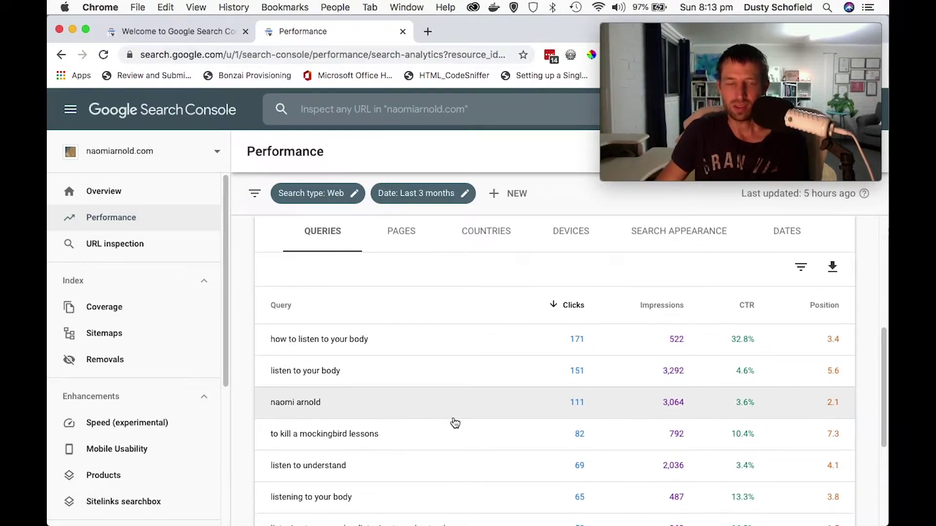
pyautogui.scroll(1, 446, 419)
pyautogui.scroll(5, 444, 413)
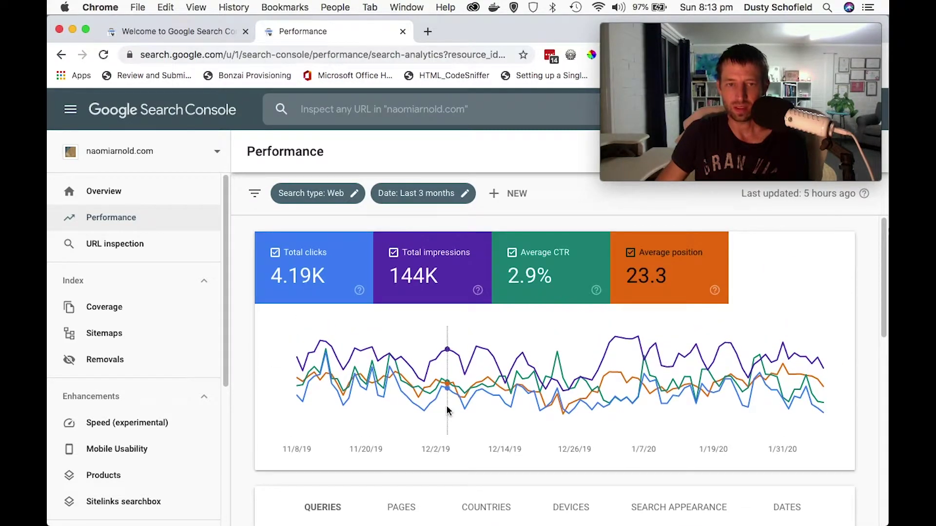
# Step: Open the Coverage report, dismiss its introduction, and add Valid and Excluded pages to the chart
pyautogui.moveTo(426, 371)
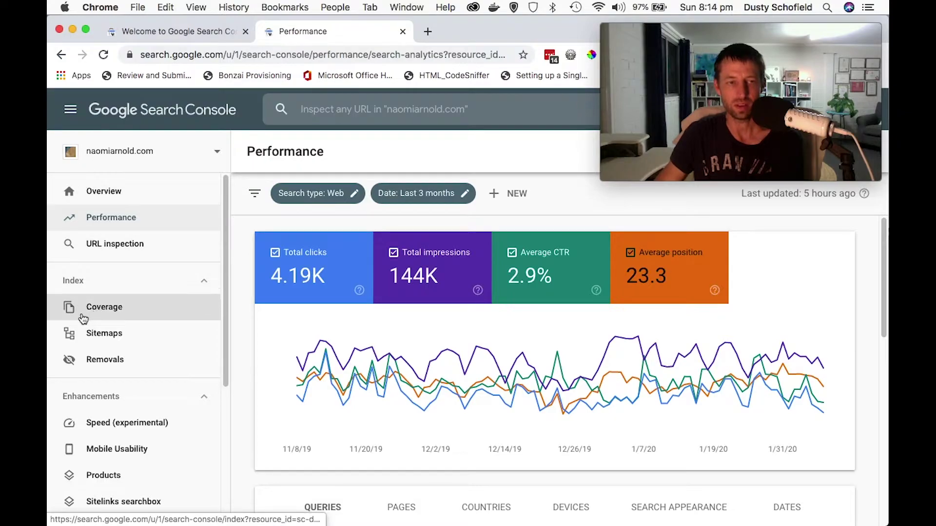
pyautogui.click(110, 309)
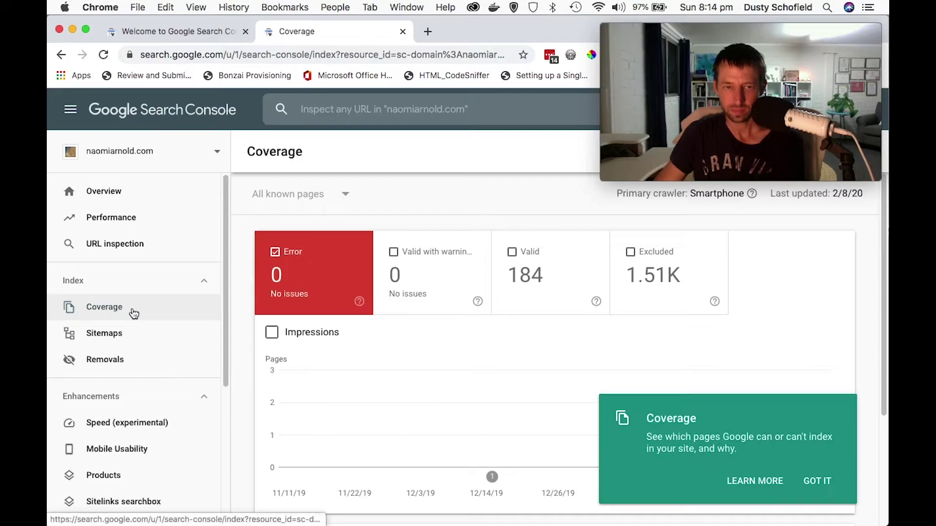
pyautogui.click(811, 480)
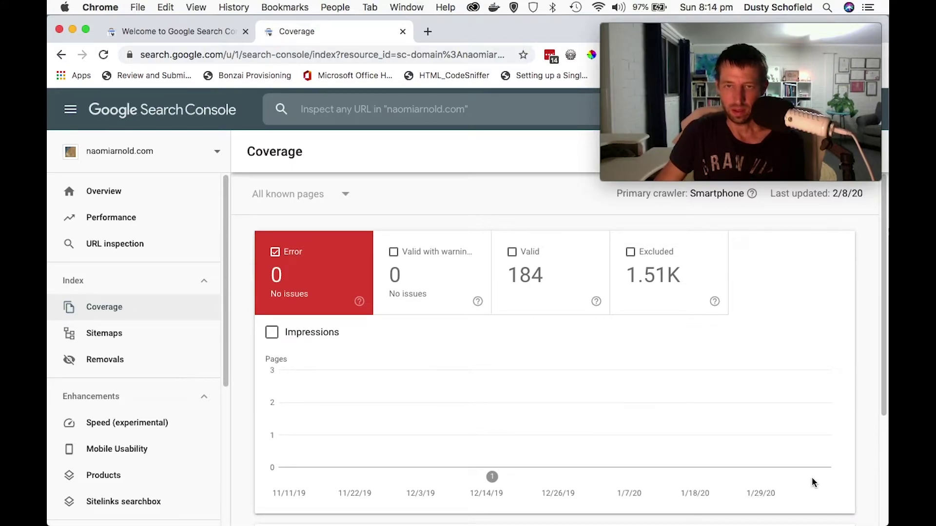
pyautogui.moveTo(758, 377)
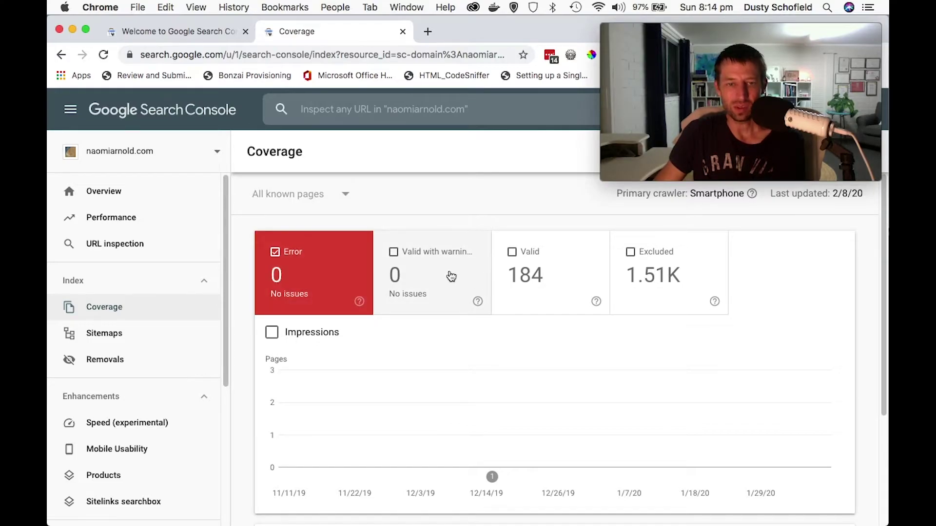
pyautogui.click(555, 273)
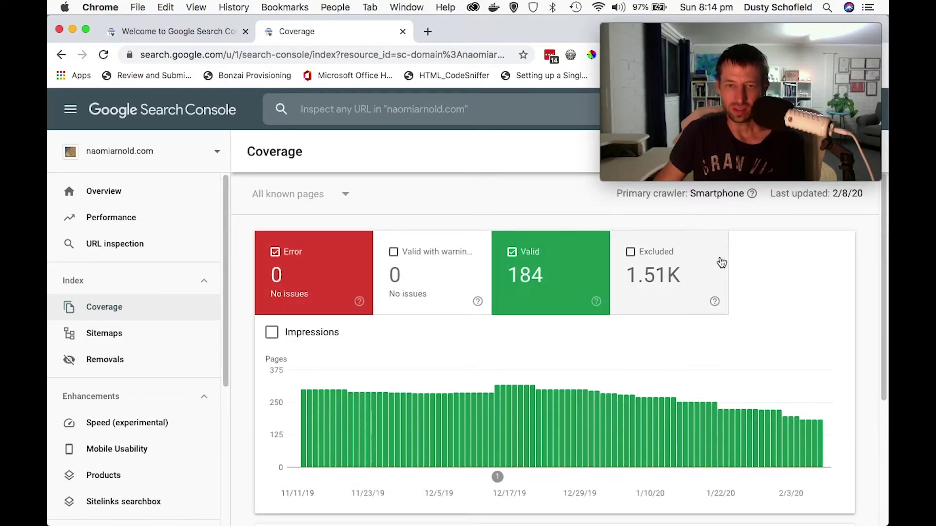
pyautogui.click(703, 263)
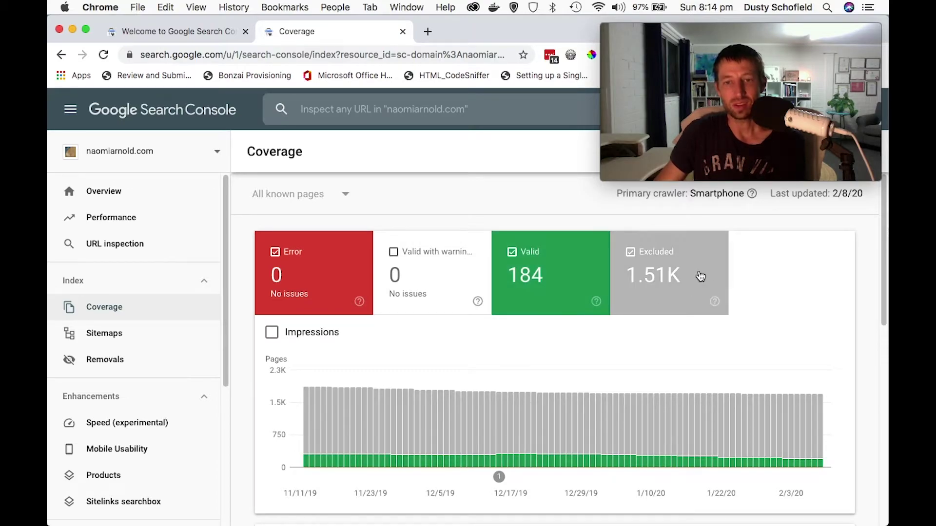
# Step: Review the Coverage report's Details list and open the excluded "Page with redirect" issue
pyautogui.moveTo(701, 276)
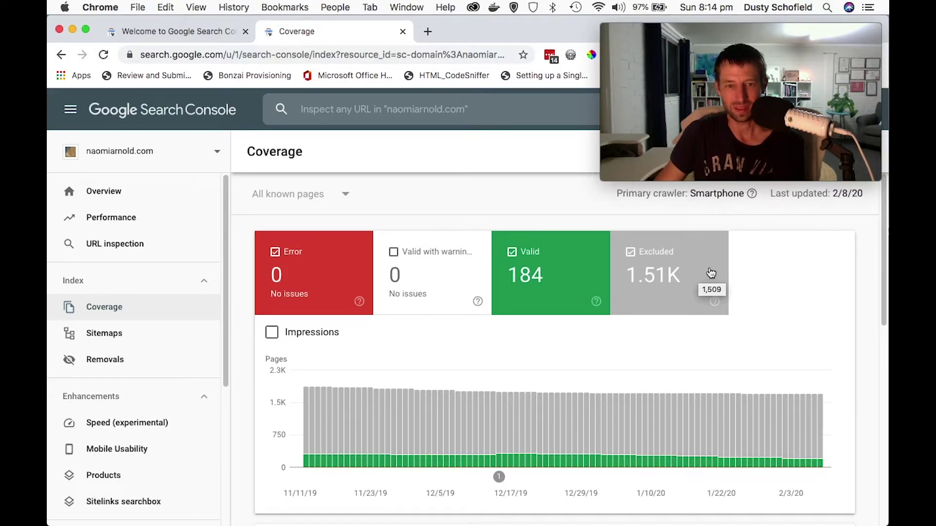
pyautogui.scroll(-1, 852, 294)
pyautogui.scroll(-3, 822, 297)
pyautogui.scroll(3, 819, 296)
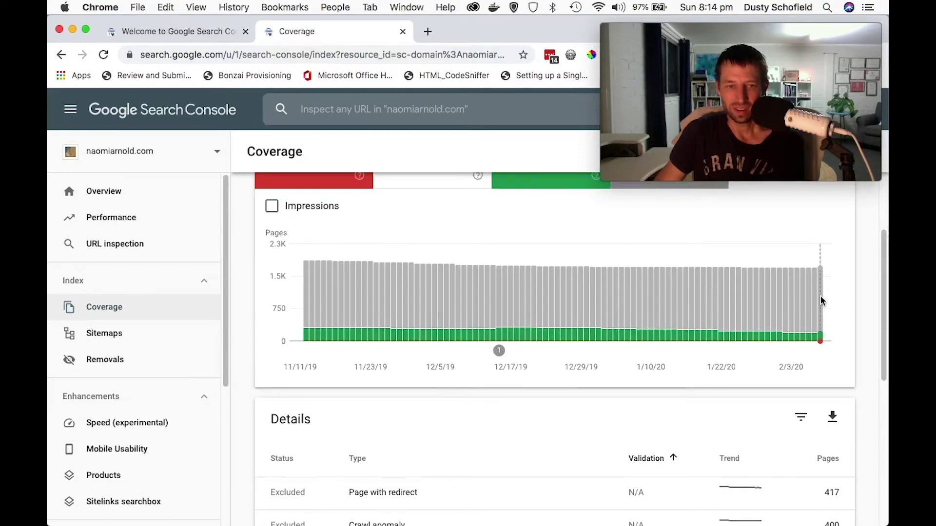
pyautogui.scroll(-2, 820, 295)
pyautogui.scroll(-3, 822, 299)
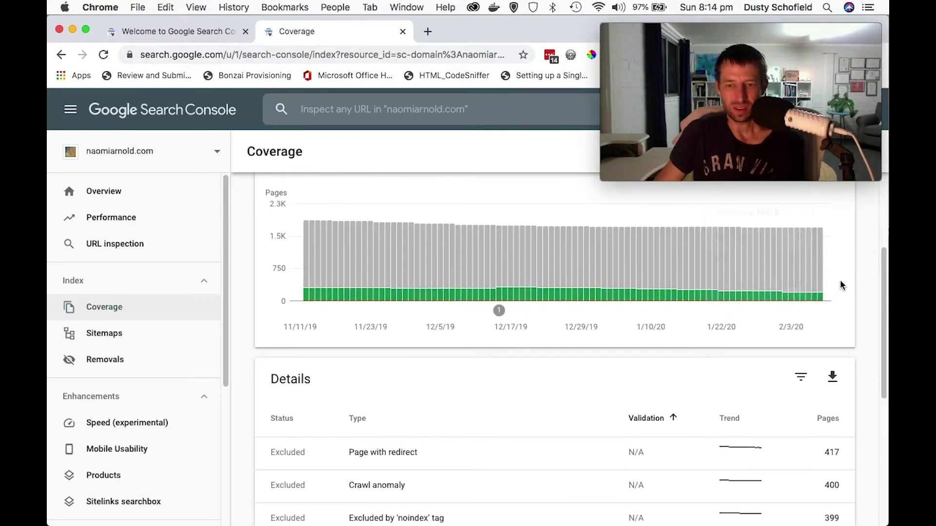
pyautogui.scroll(-2, 840, 280)
pyautogui.scroll(-4, 840, 282)
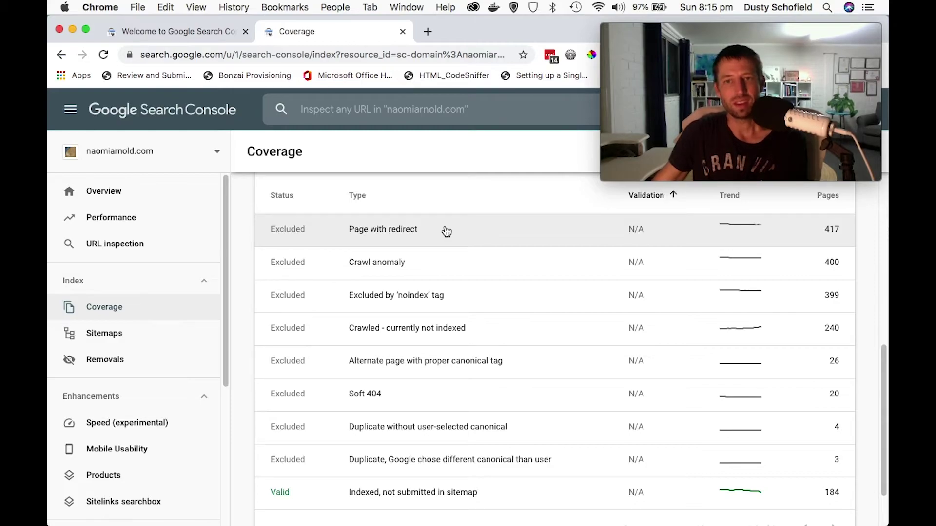
pyautogui.click(396, 229)
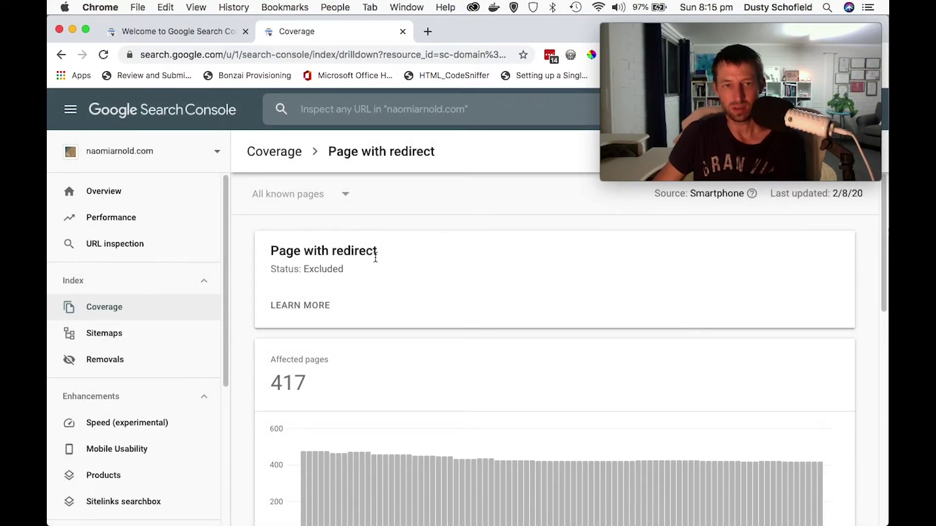
# Step: Inspect the first example URL, ending in /narcissism-and-the-term-political-correctness-pc/, and dismiss the URL inspection introduction
pyautogui.scroll(-1, 443, 265)
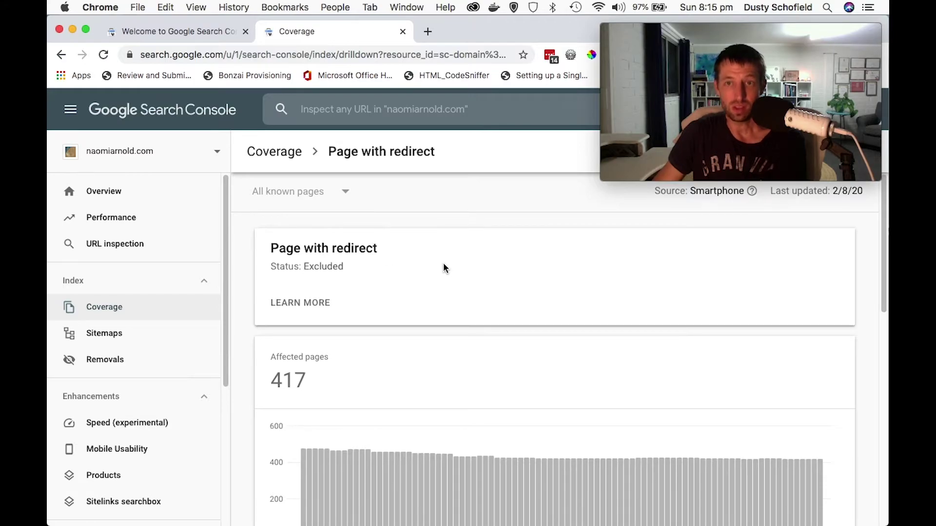
pyautogui.scroll(-5, 438, 263)
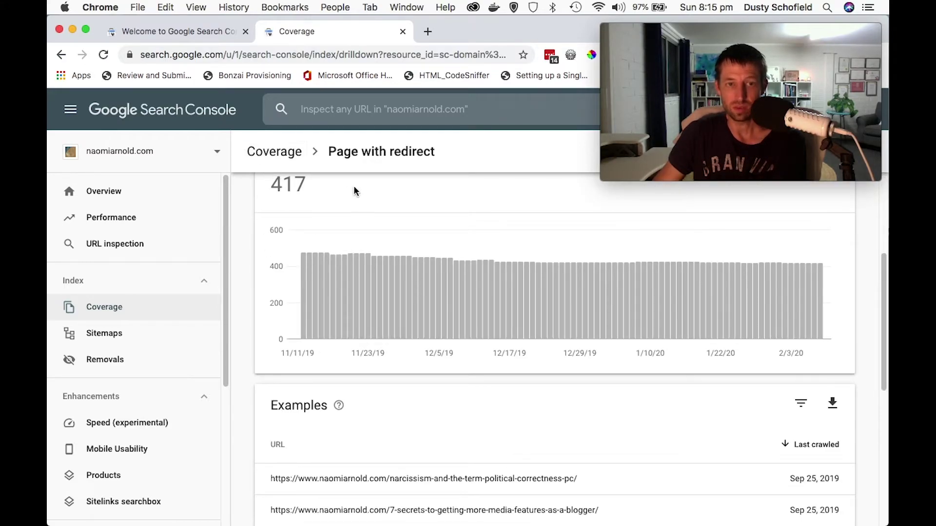
pyautogui.scroll(-3, 353, 198)
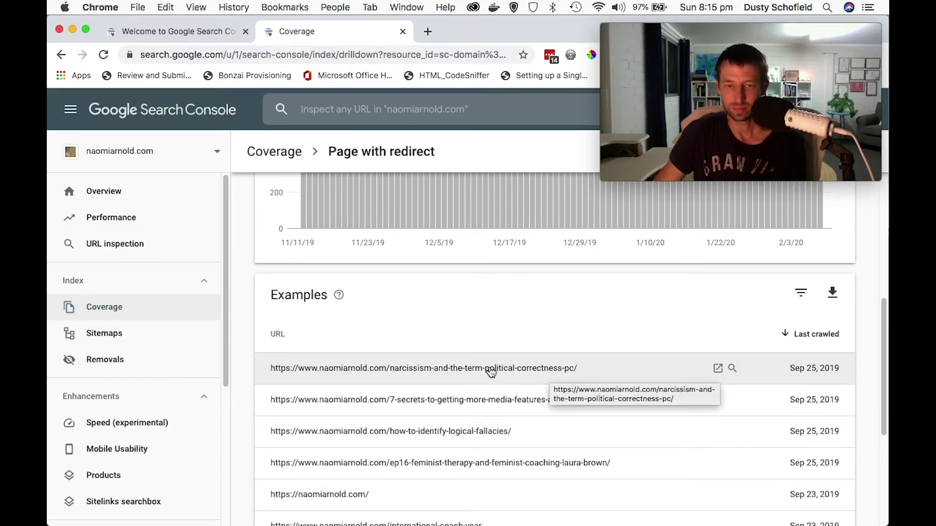
pyautogui.scroll(-1, 490, 373)
pyautogui.scroll(1, 568, 325)
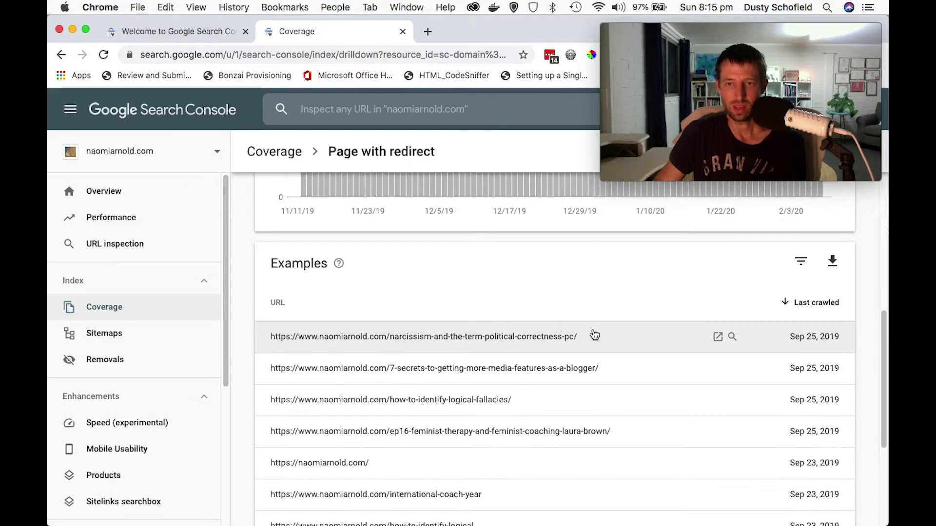
pyautogui.click(732, 337)
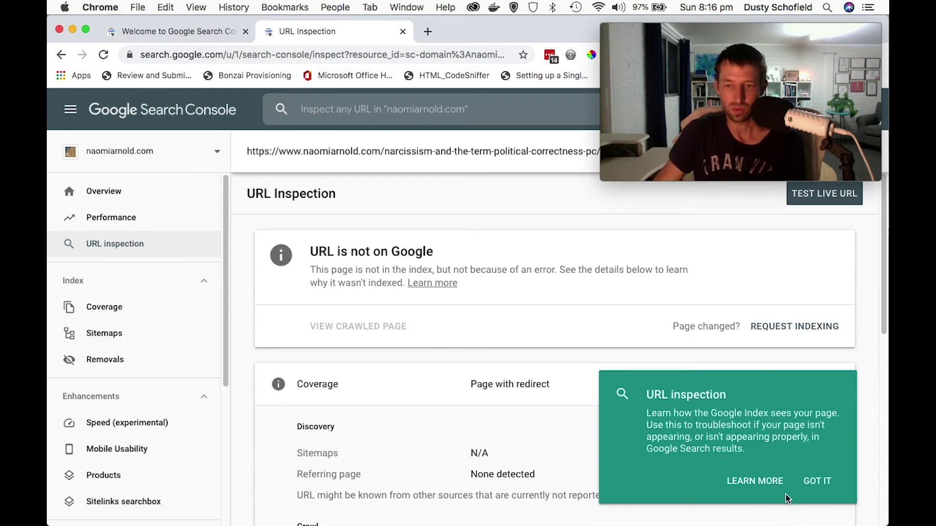
pyautogui.click(812, 481)
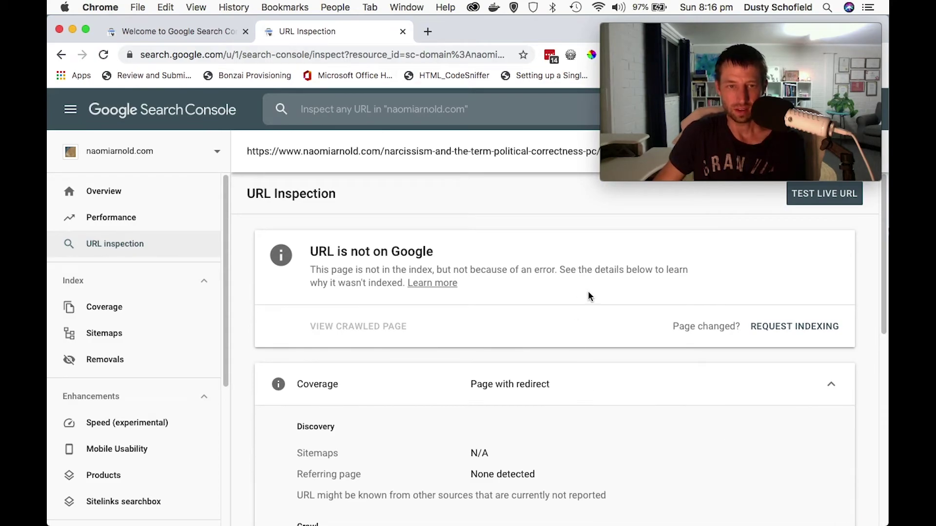
# Step: Read through the whole URL inspection result, from its index status to the Enhancements section
pyautogui.scroll(-3, 606, 350)
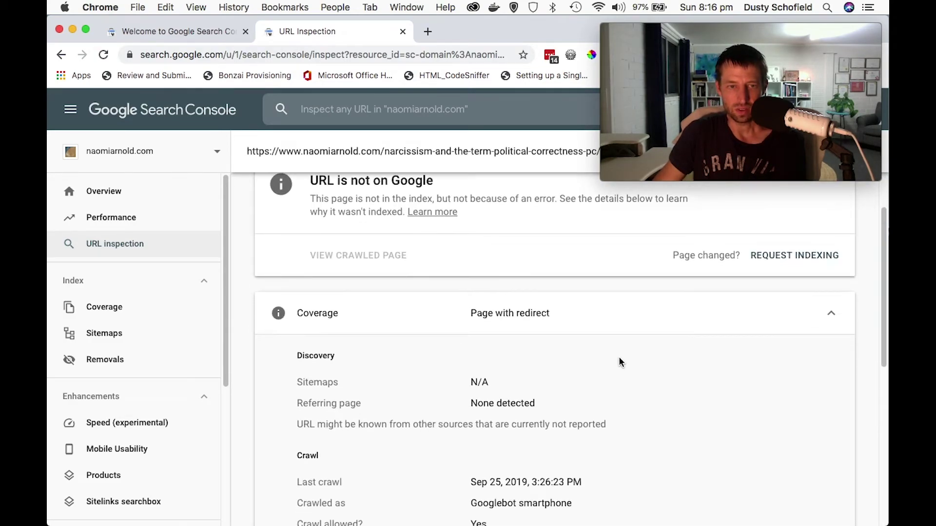
pyautogui.scroll(1, 619, 356)
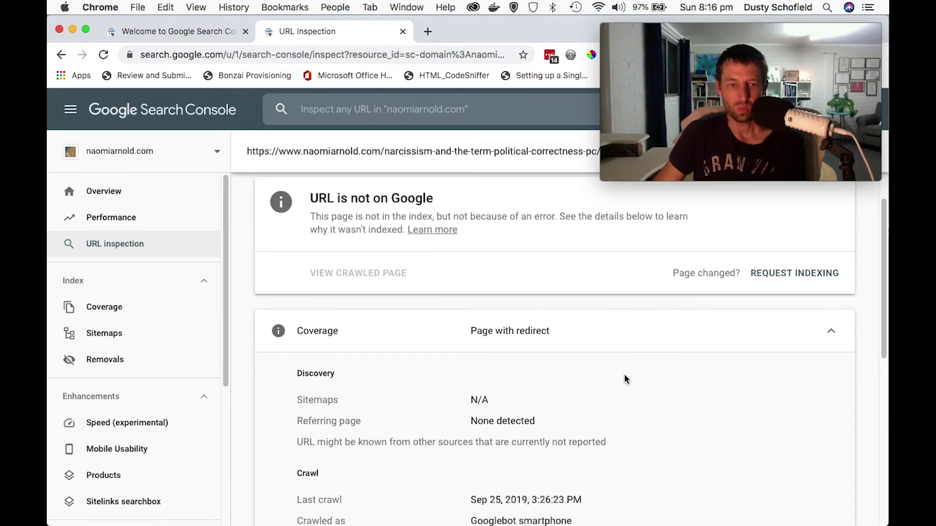
pyautogui.scroll(-10, 562, 397)
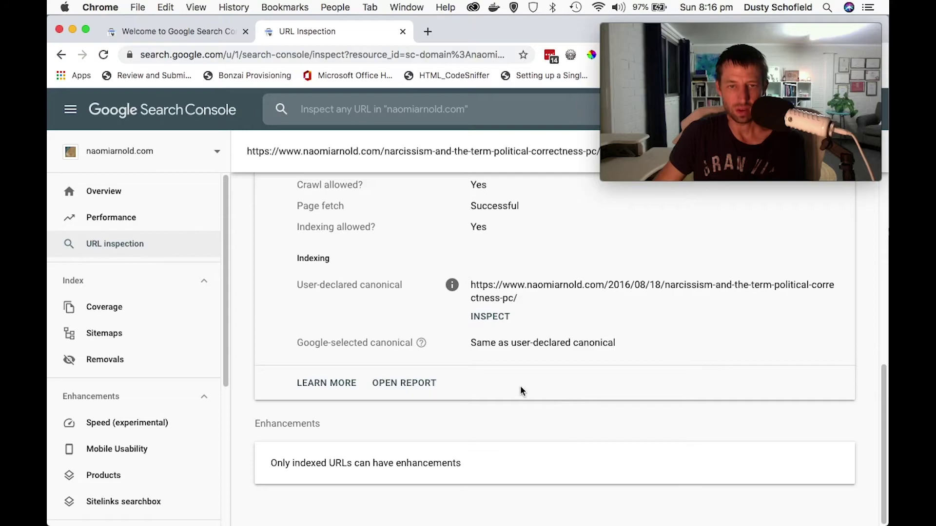
pyautogui.scroll(15, 531, 329)
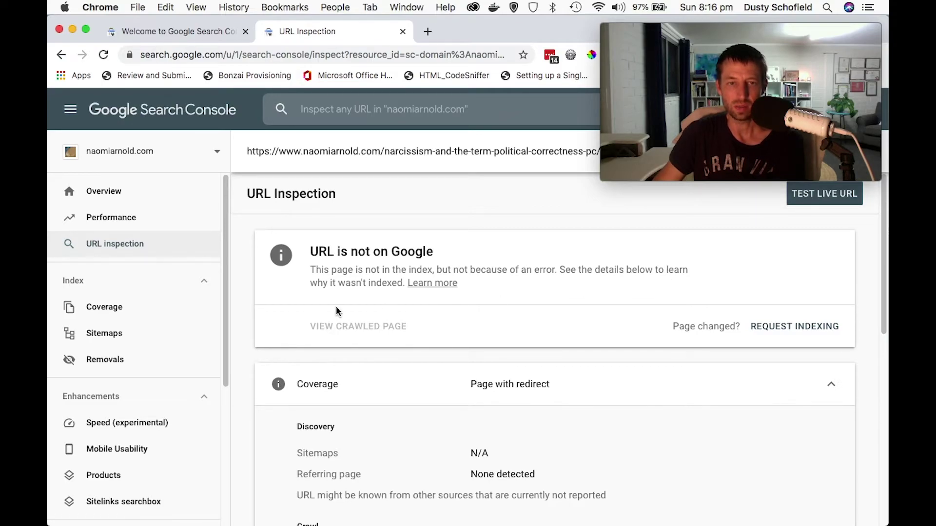
# Step: Examine the Discovery details of the inspected URL, including its sitemaps and referring page
pyautogui.scroll(-5, 454, 295)
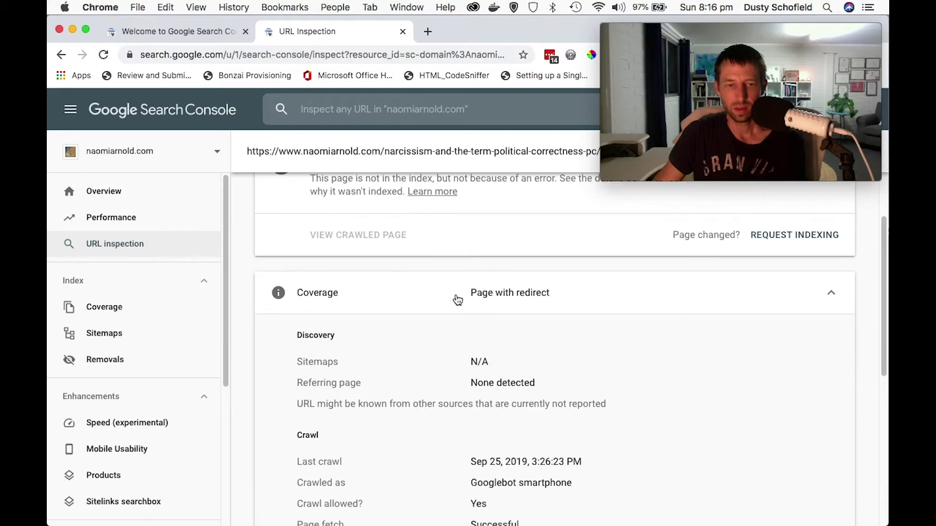
pyautogui.scroll(-1, 455, 298)
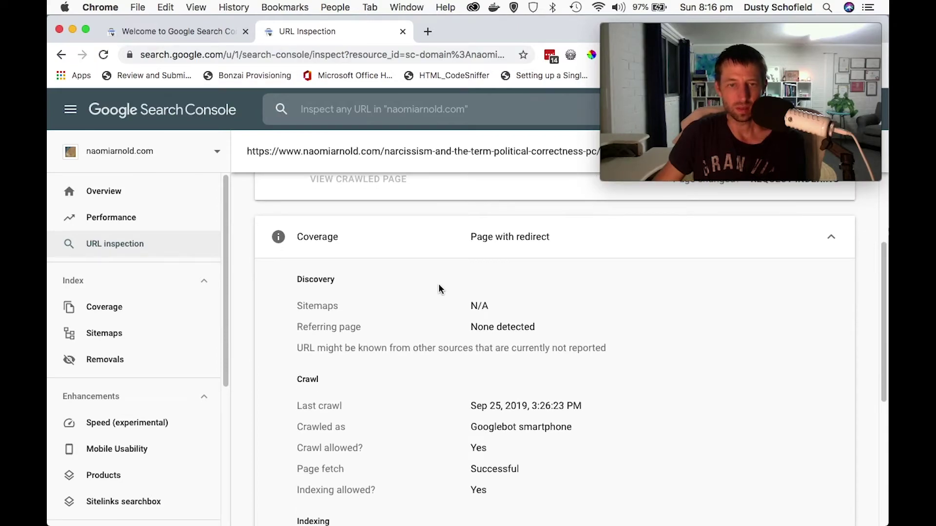
pyautogui.moveTo(319, 325); pyautogui.dragTo(272, 285)
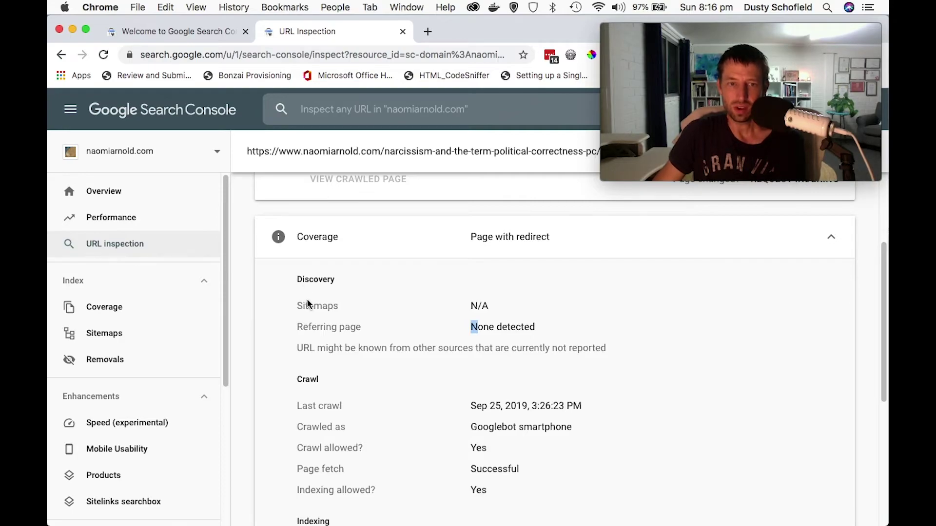
pyautogui.click(292, 331)
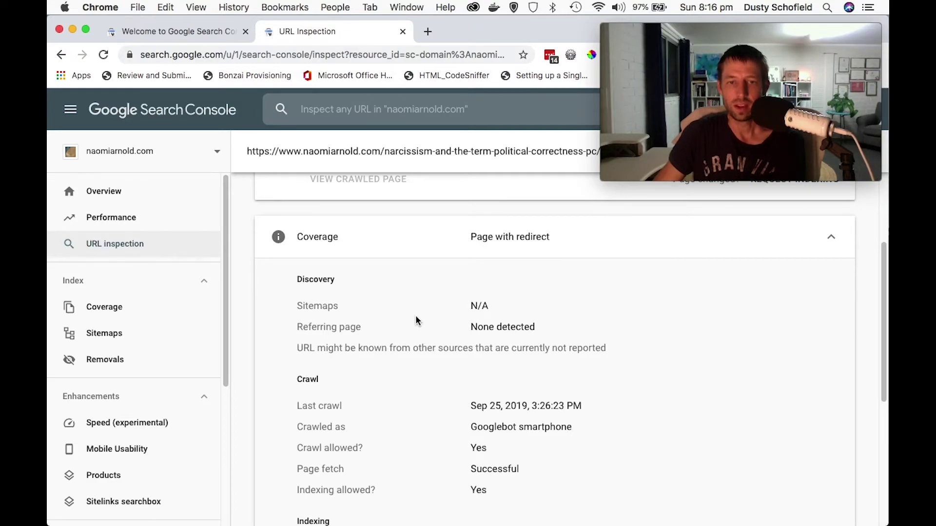
# Step: Examine the Crawl and Indexing details of the inspected URL and highlight part of the "Crawled as" value
pyautogui.scroll(-5, 413, 316)
pyautogui.scroll(-4, 411, 322)
pyautogui.scroll(3, 405, 322)
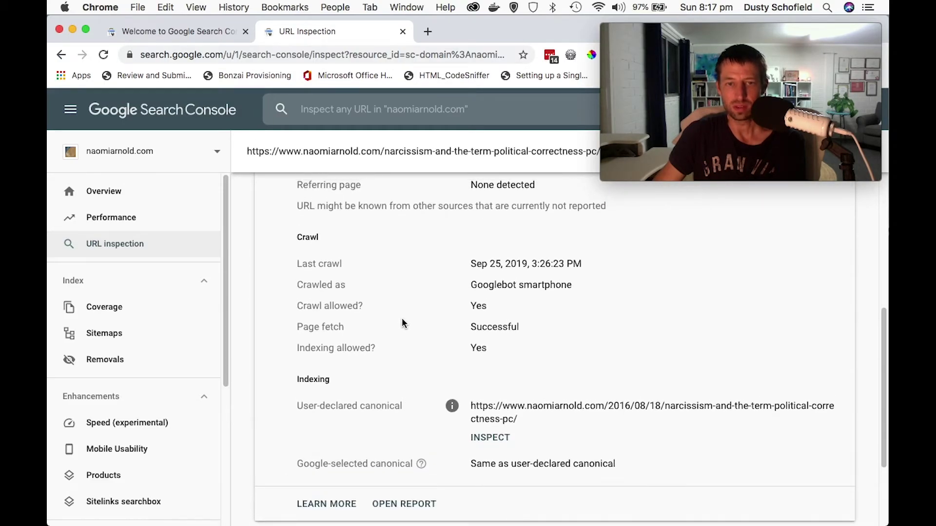
pyautogui.scroll(1, 401, 321)
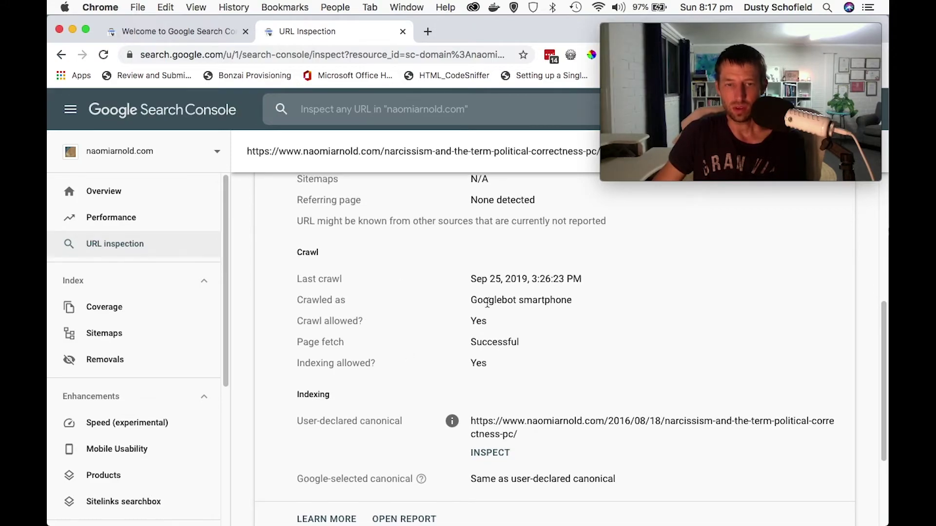
pyautogui.moveTo(477, 300); pyautogui.dragTo(537, 300)
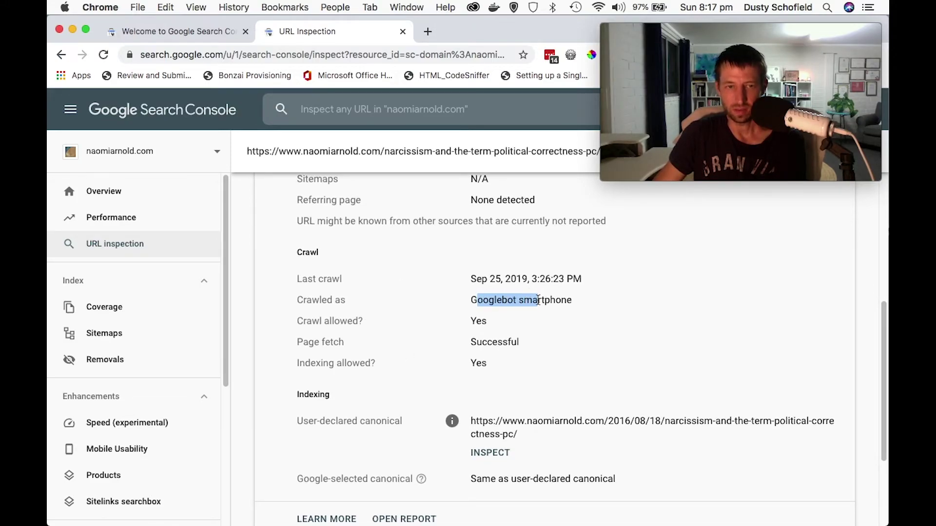
# Step: Highlight in turn the "Crawled as", "Crawl allowed?", "Page fetch" and "Indexing allowed?" values in the Crawl details
pyautogui.click(326, 295)
pyautogui.moveTo(470, 300); pyautogui.dragTo(561, 303)
pyautogui.click(558, 303)
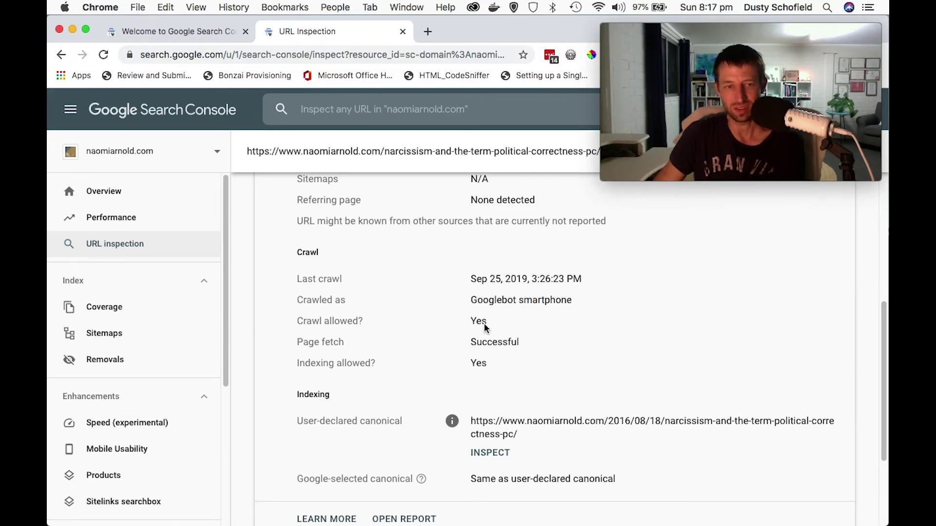
pyautogui.moveTo(476, 322)
pyautogui.mouseDown()
pyautogui.moveTo(497, 317)
pyautogui.moveTo(486, 323)
pyautogui.mouseUp()
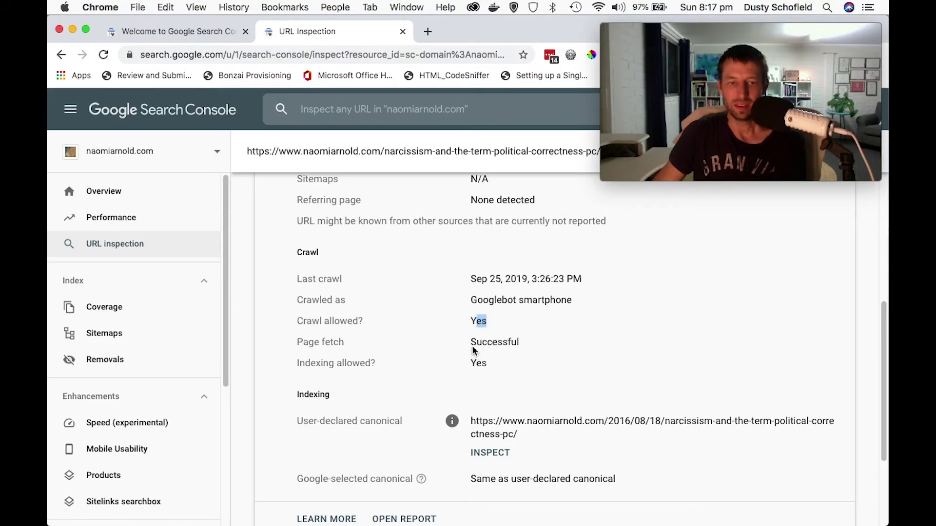
pyautogui.moveTo(473, 342); pyautogui.dragTo(526, 345)
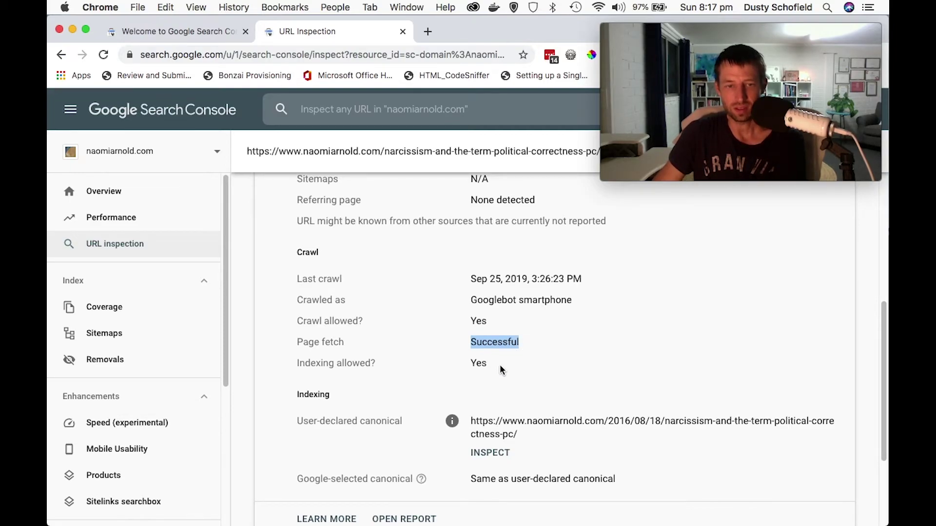
pyautogui.doubleClick(475, 364)
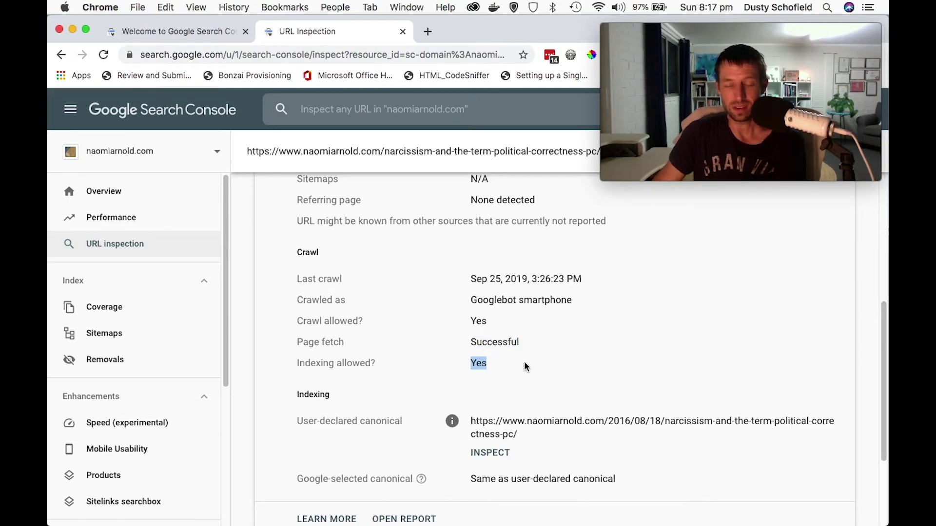
# Step: Check the user-declared and Google-selected canonical of the inspected URL and return to its index status summary
pyautogui.scroll(-5, 525, 366)
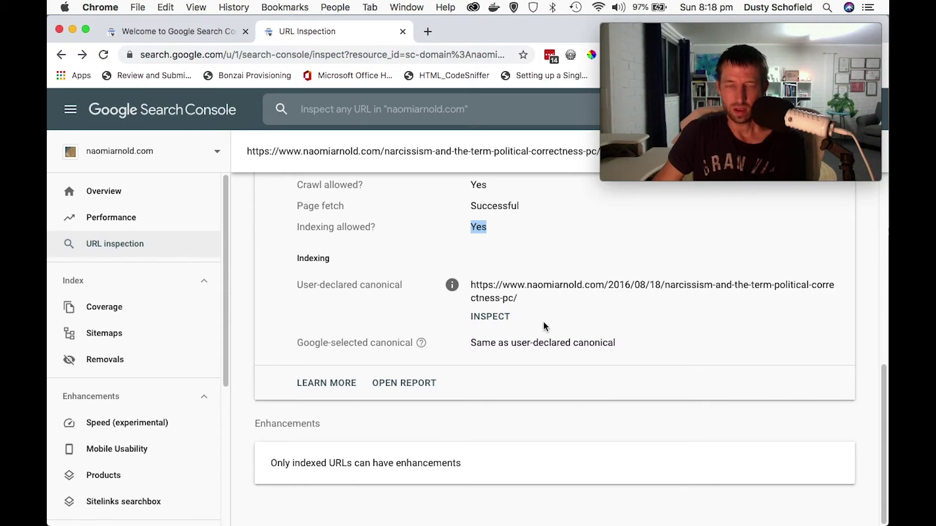
pyautogui.scroll(3, 542, 321)
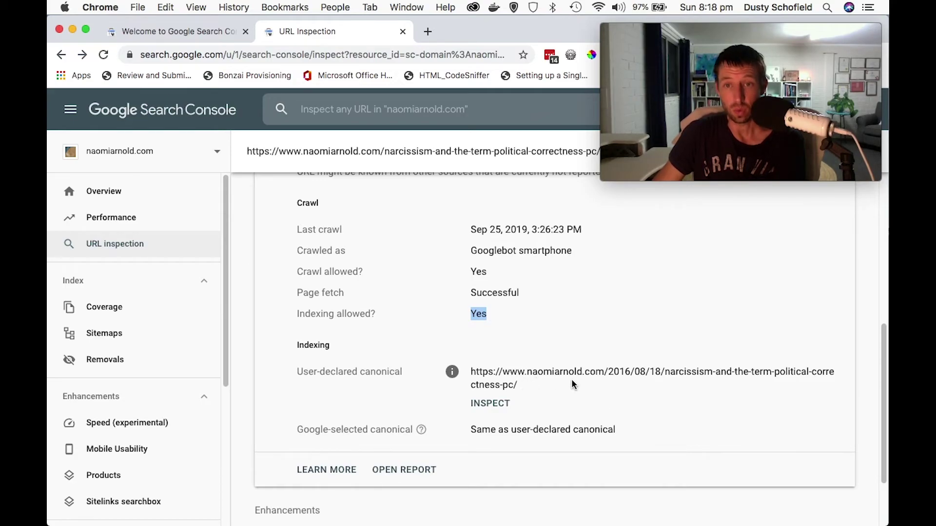
pyautogui.scroll(6, 567, 376)
pyautogui.scroll(3, 567, 375)
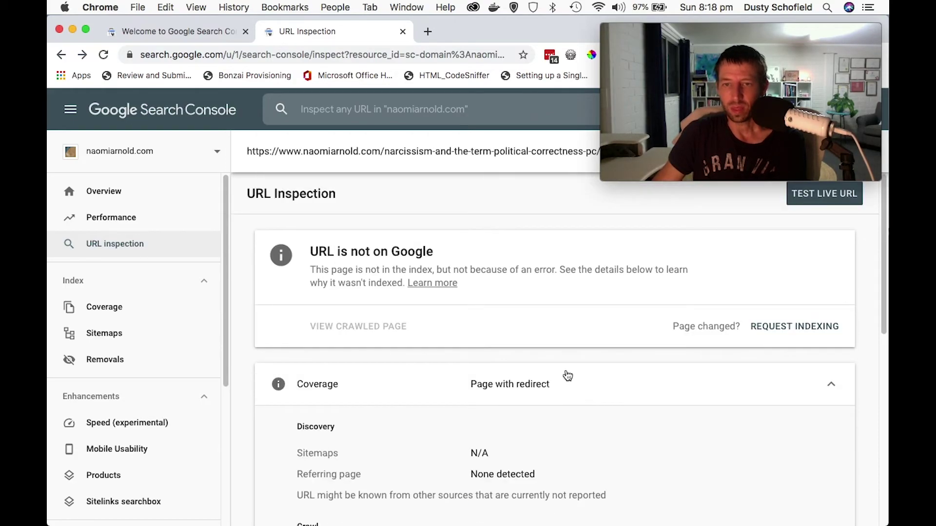